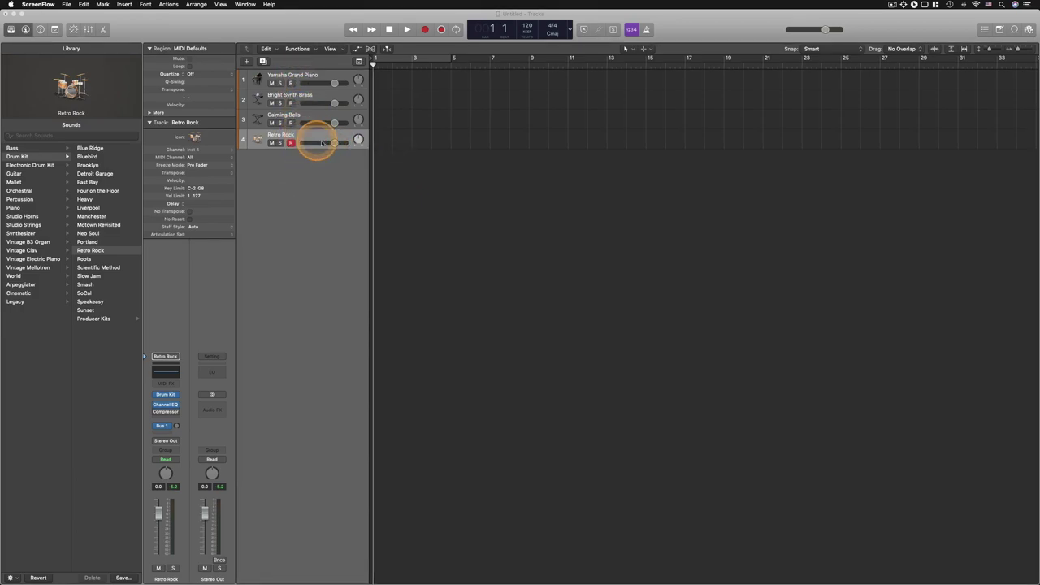
- Add the On/Off button to the track headers and test it by switching the Retro Rock track off and back on
right_click(302, 138)
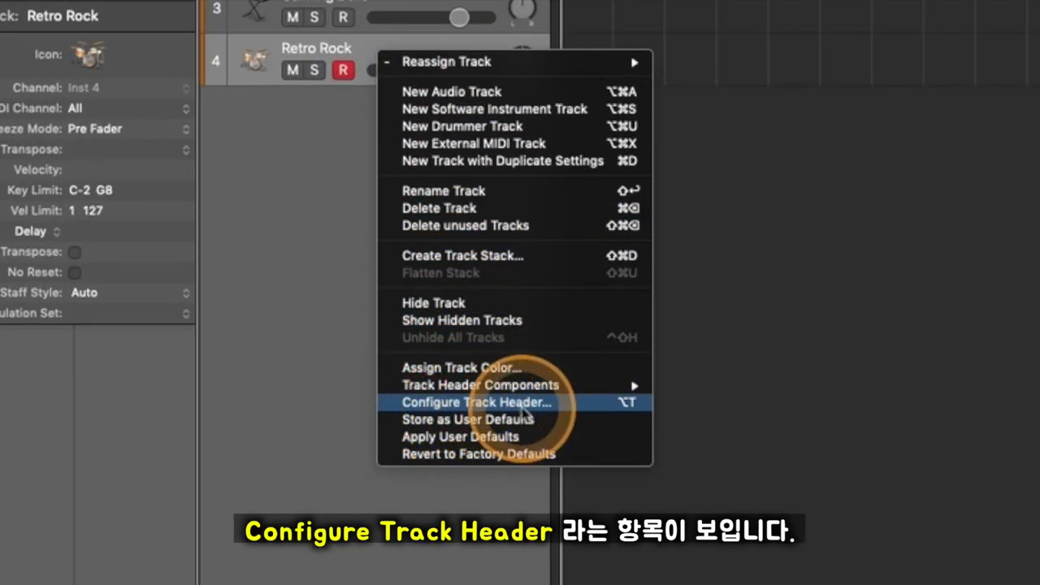
mouse_move(487, 385)
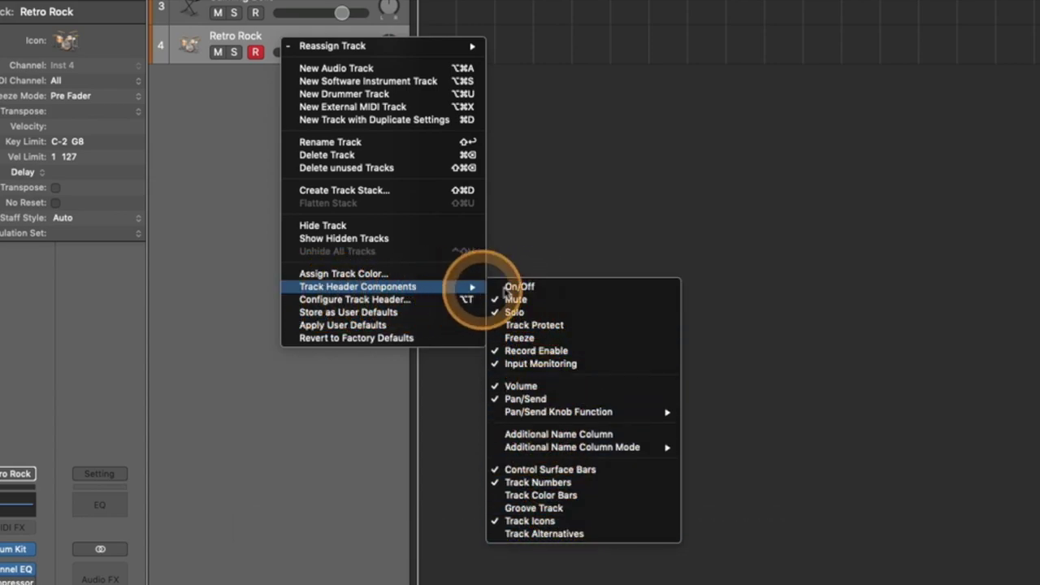
left_click(329, 301)
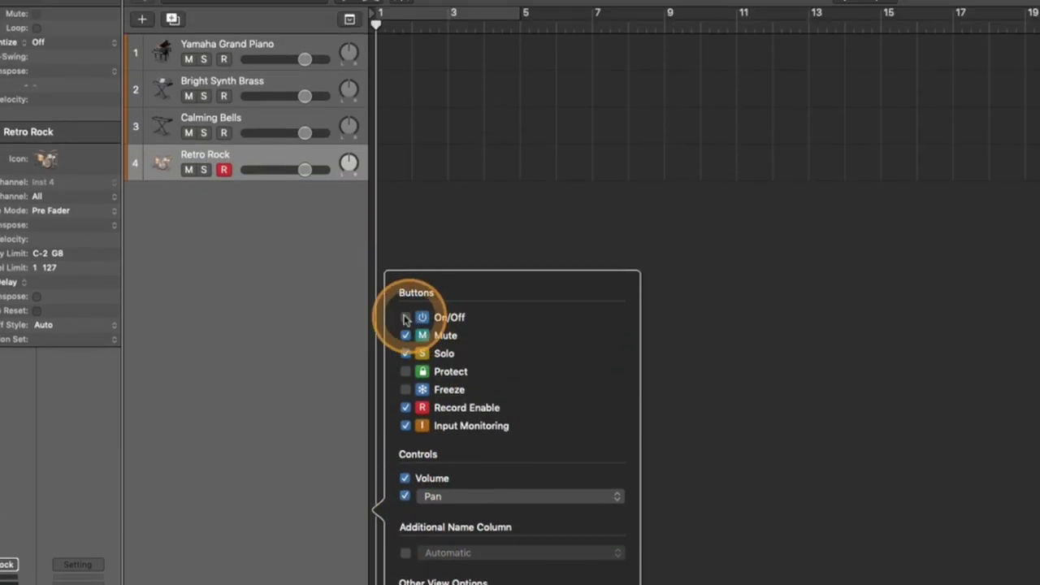
left_click(406, 320)
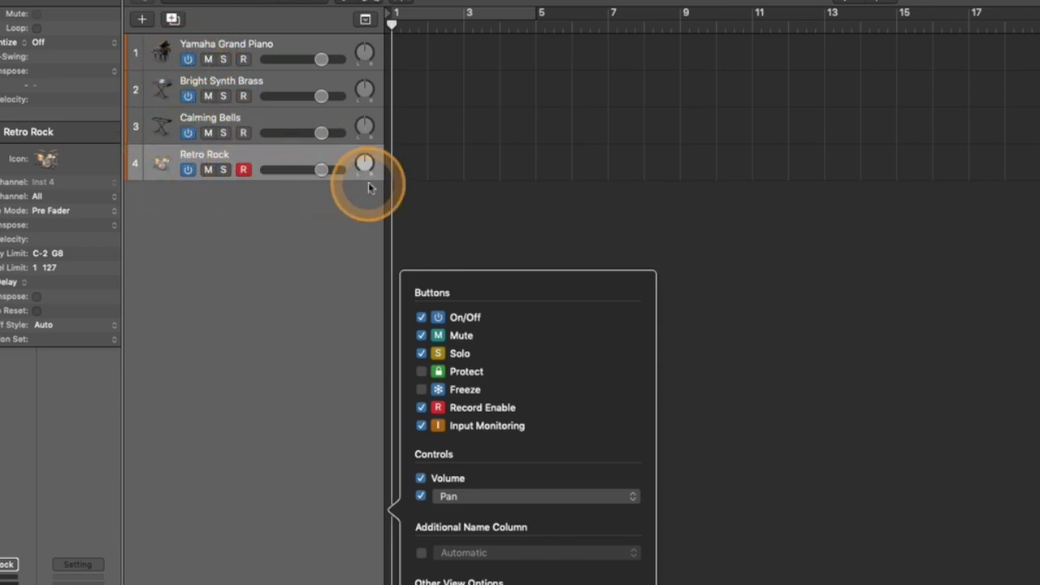
left_click(188, 170)
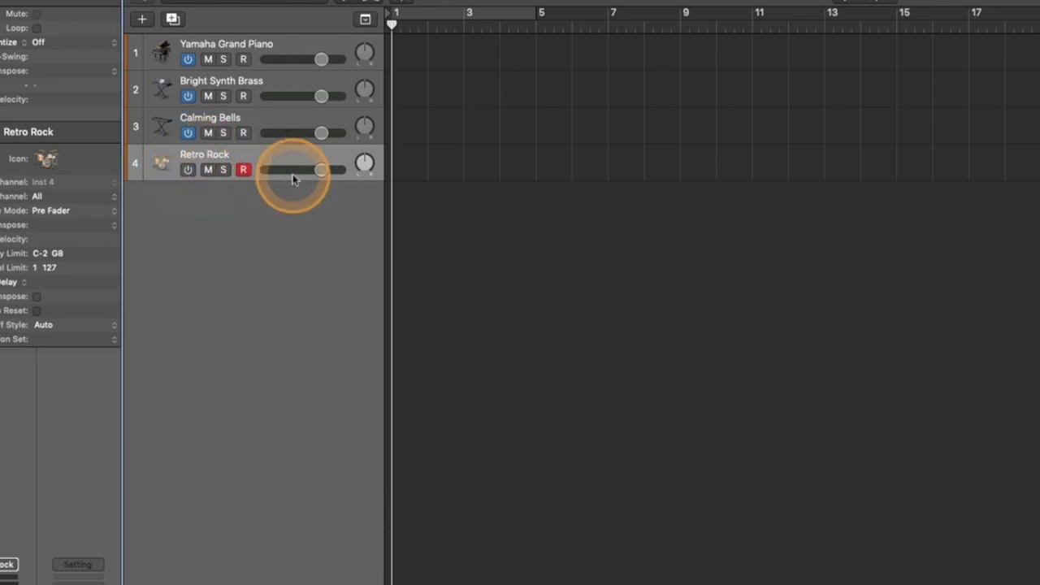
left_click(186, 170)
- Add the Protect and Freeze buttons to the track headers in the track header configuration
right_click(274, 160)
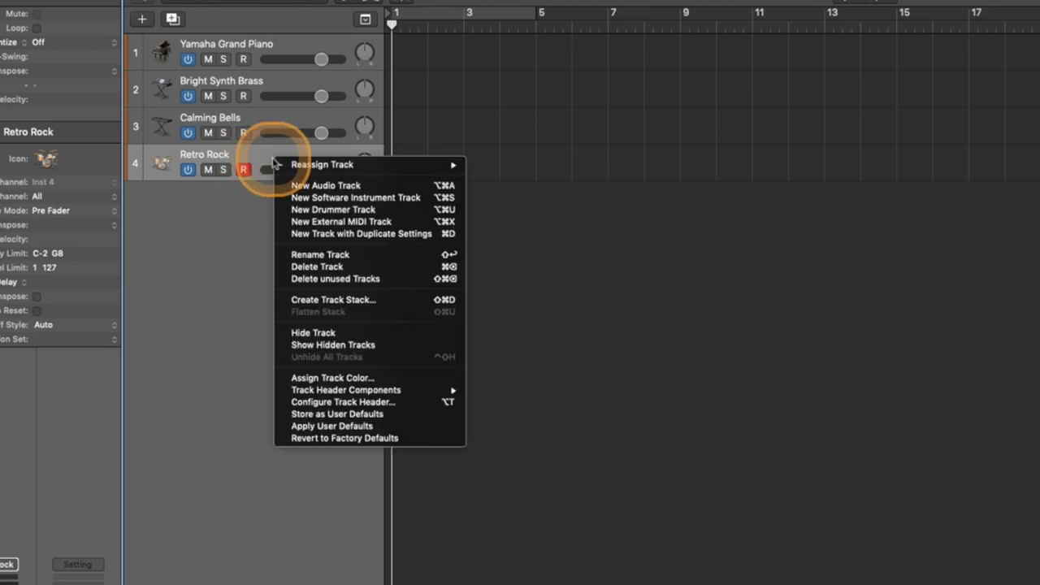
left_click(405, 403)
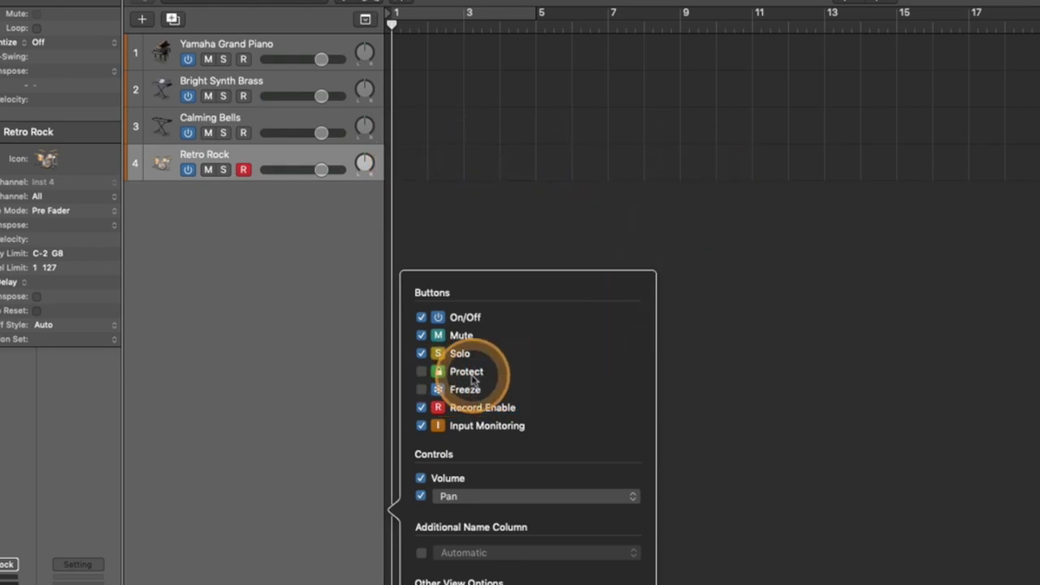
left_click(420, 374)
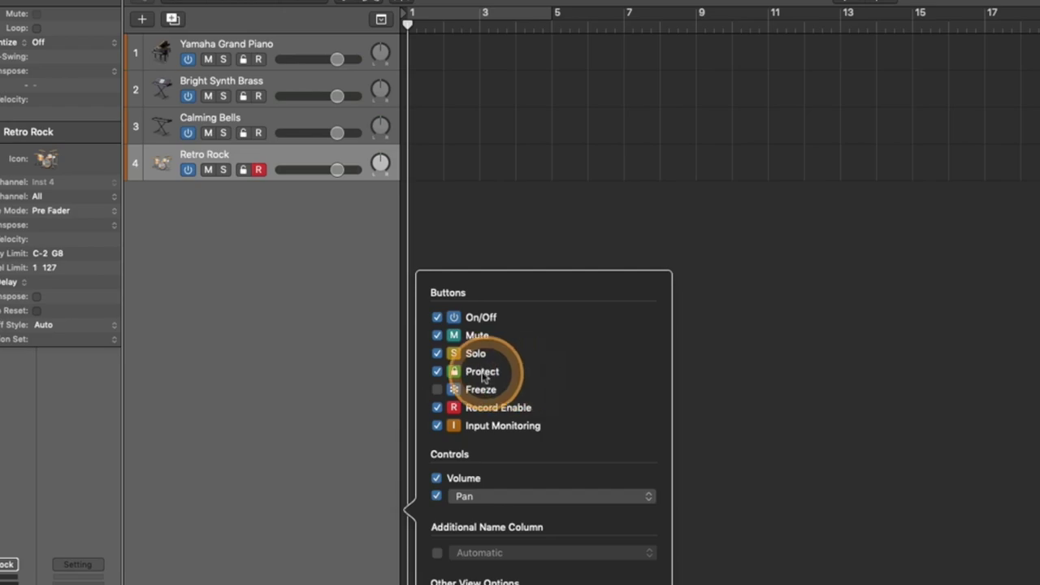
left_click(437, 371)
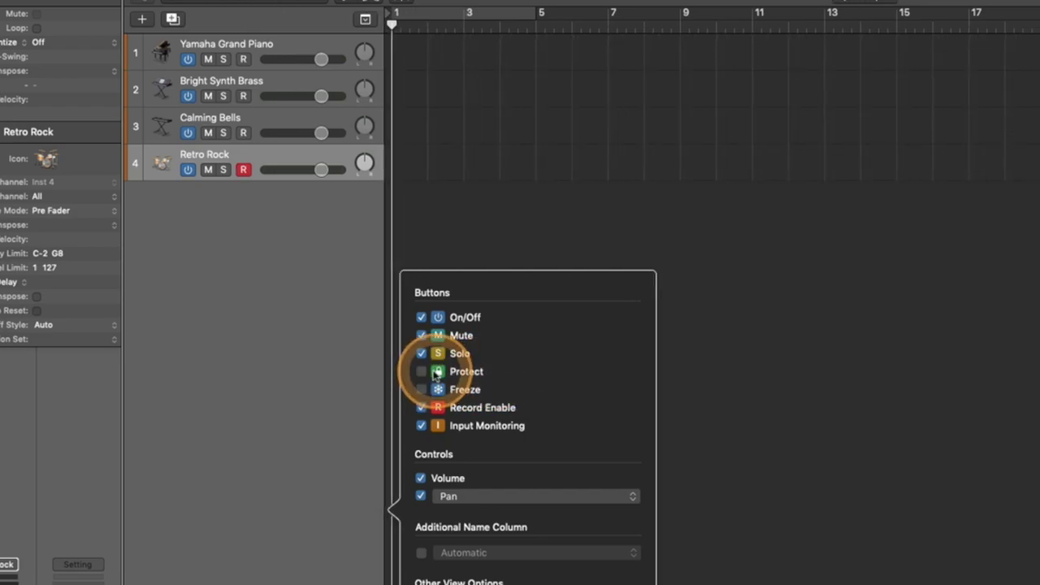
left_click(436, 372)
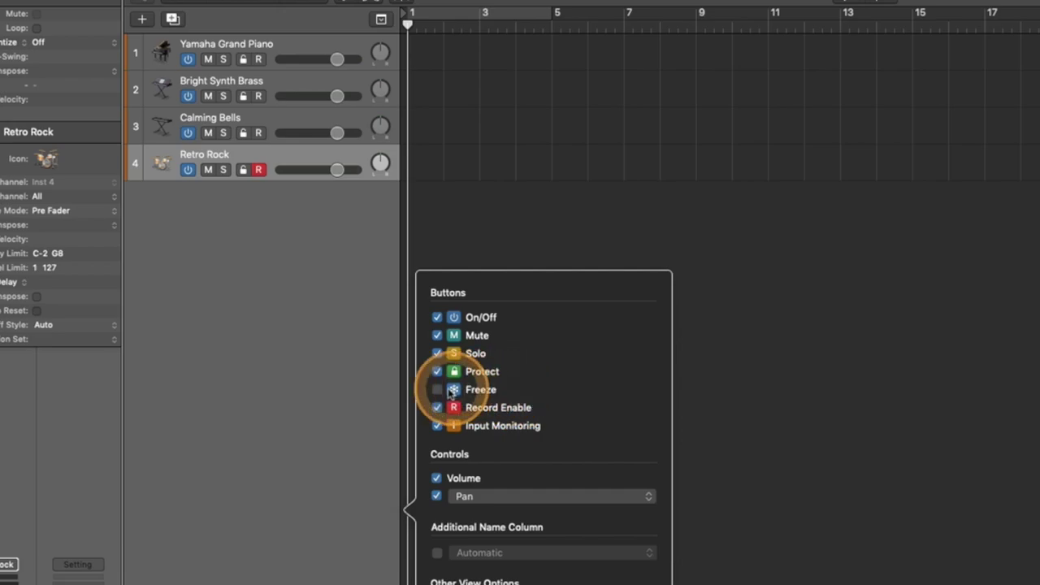
left_click(495, 393)
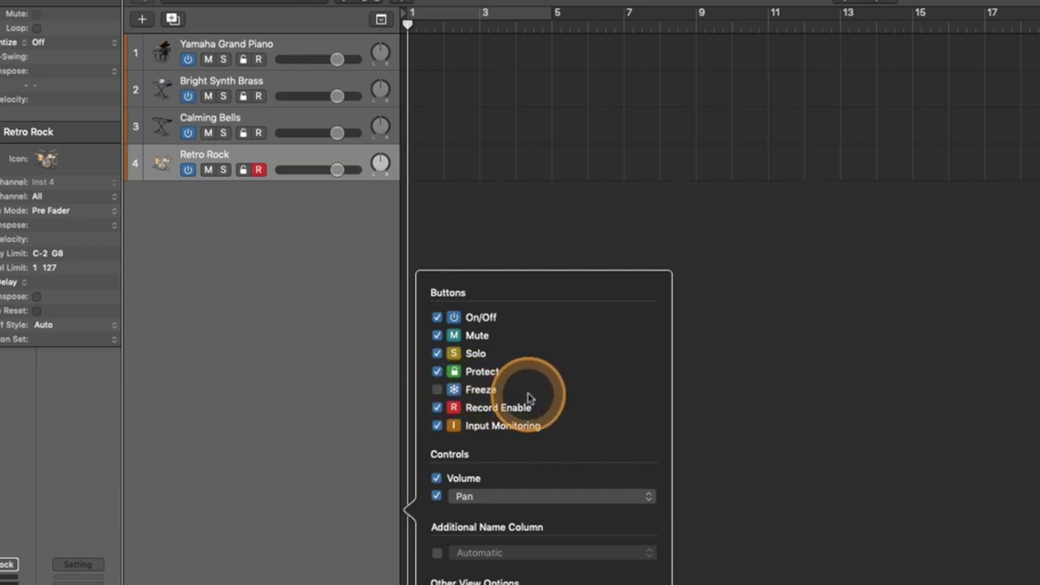
left_click(438, 392)
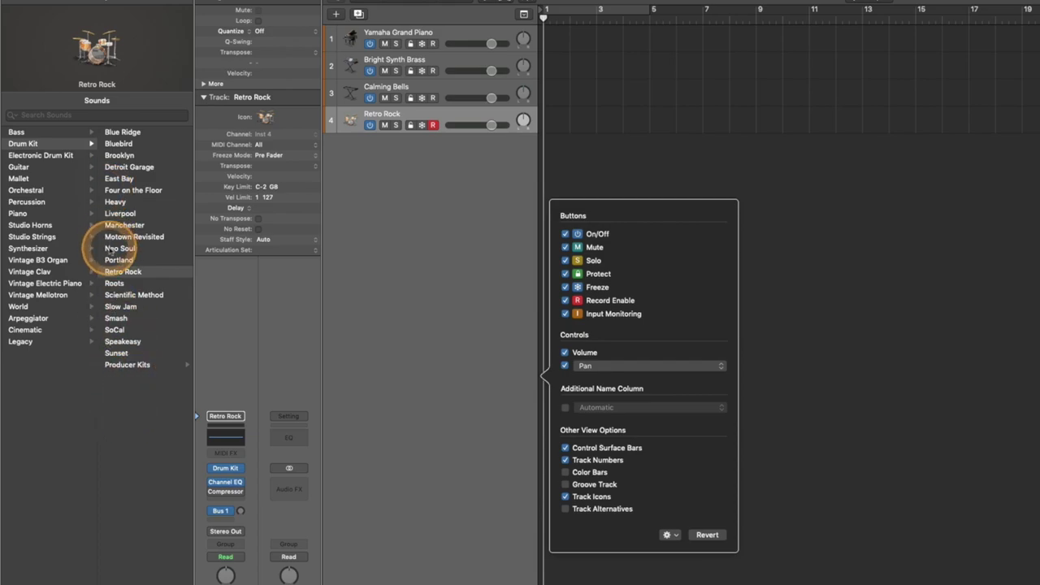
- Browse the Synthesizer Pad sounds in the Library
left_click(18, 250)
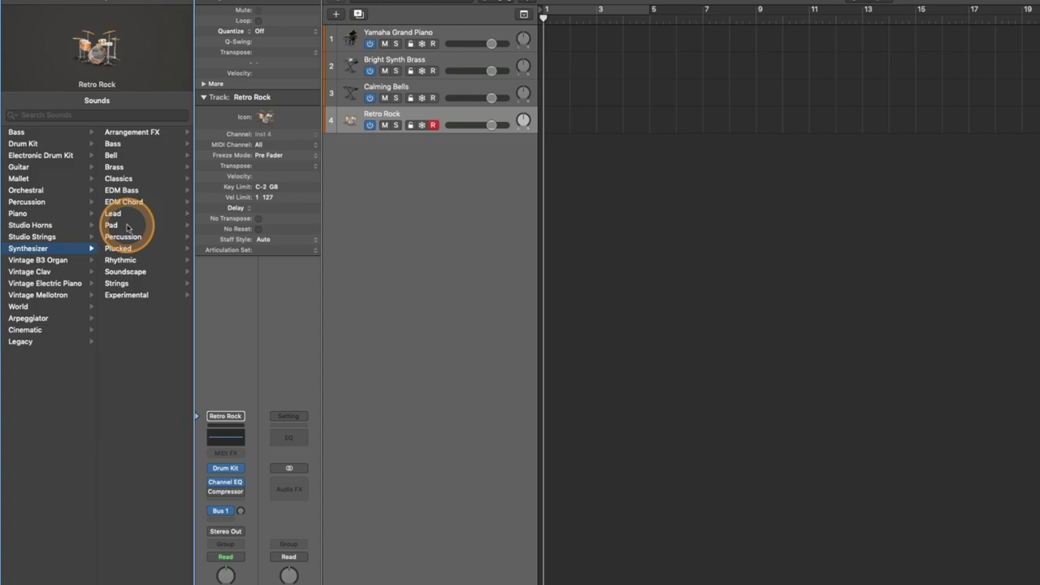
left_click(127, 227)
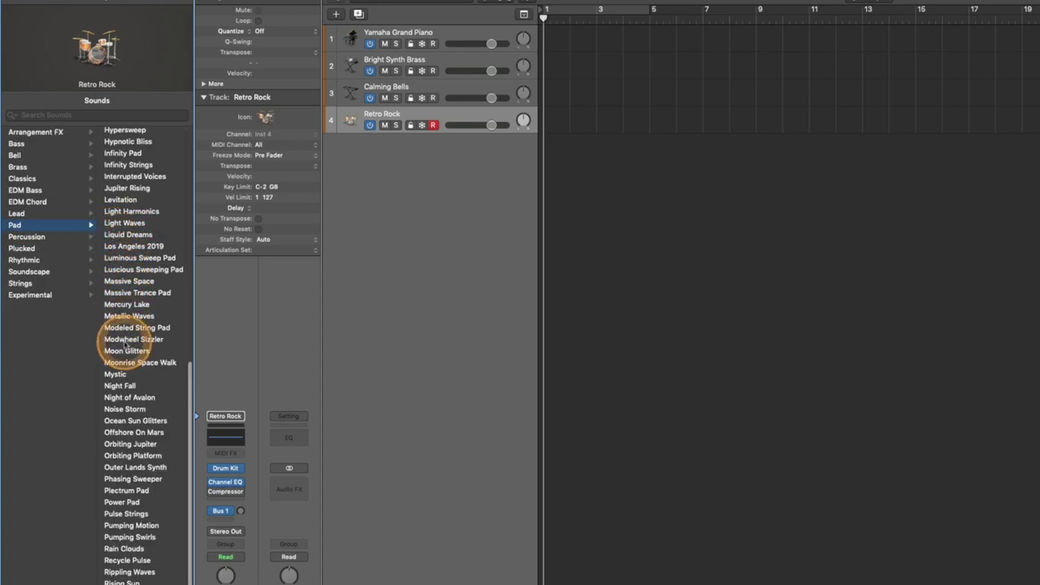
scroll(126, 277, "left", 3)
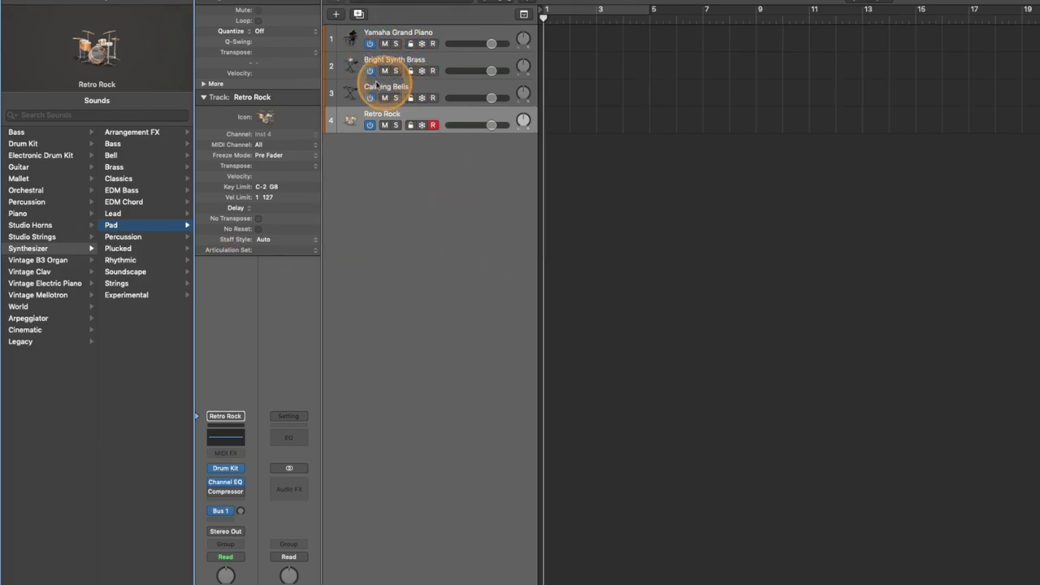
- Rename the Retro Rock track as Drum Set, Bright Synth Brass as Brass, and Calming Bells as Bell
double_click(378, 115)
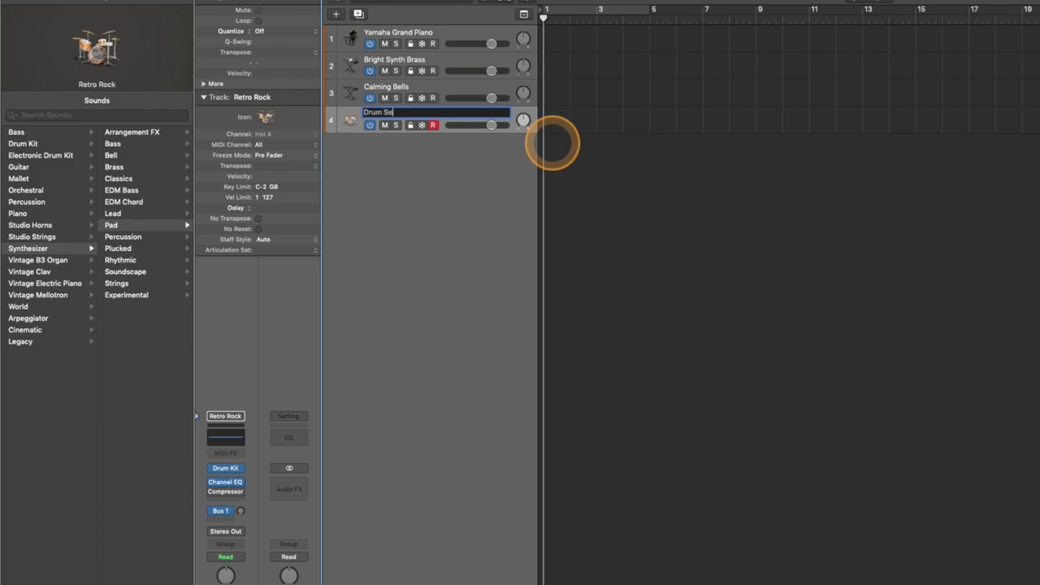
double_click(396, 60)
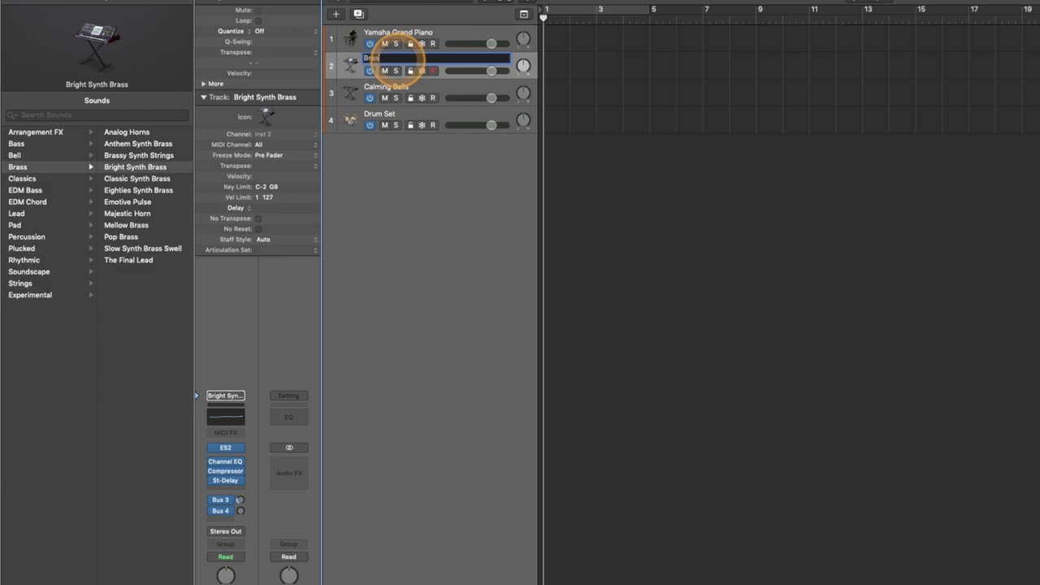
double_click(409, 86)
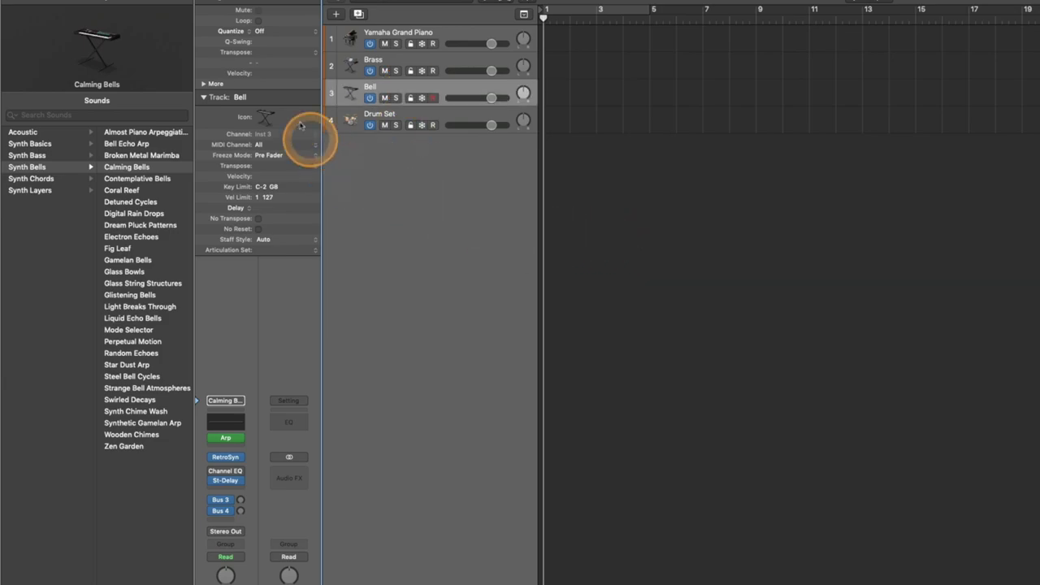
- Select the Brass track and hide the sound Library
key("y")
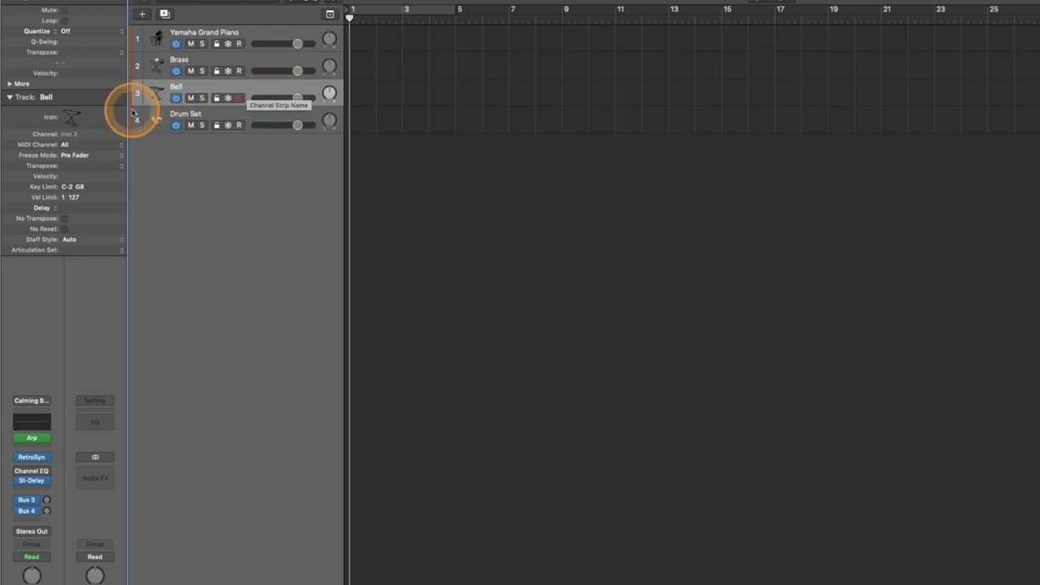
key("y")
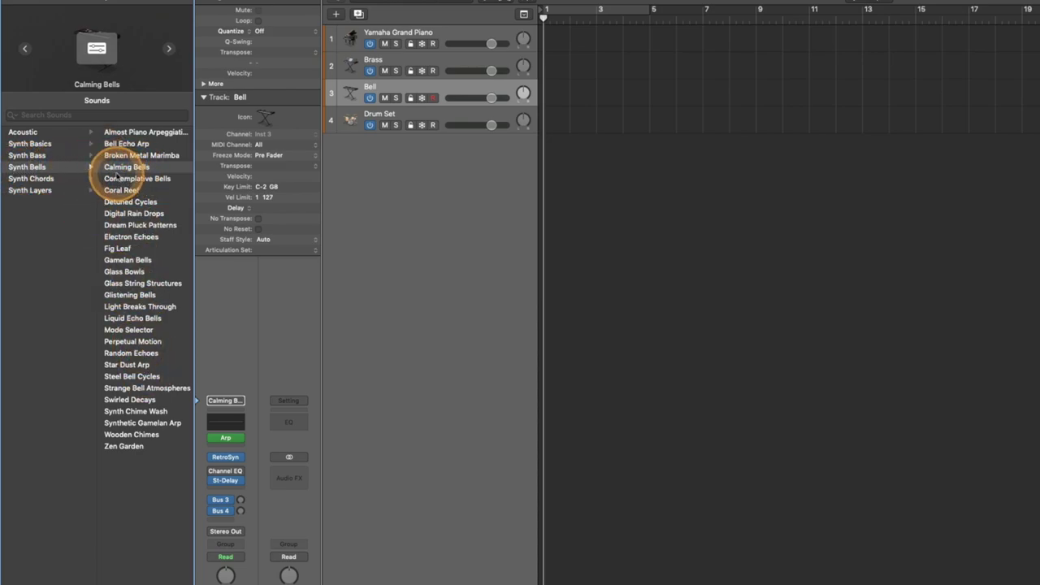
left_click(428, 64)
key("y")
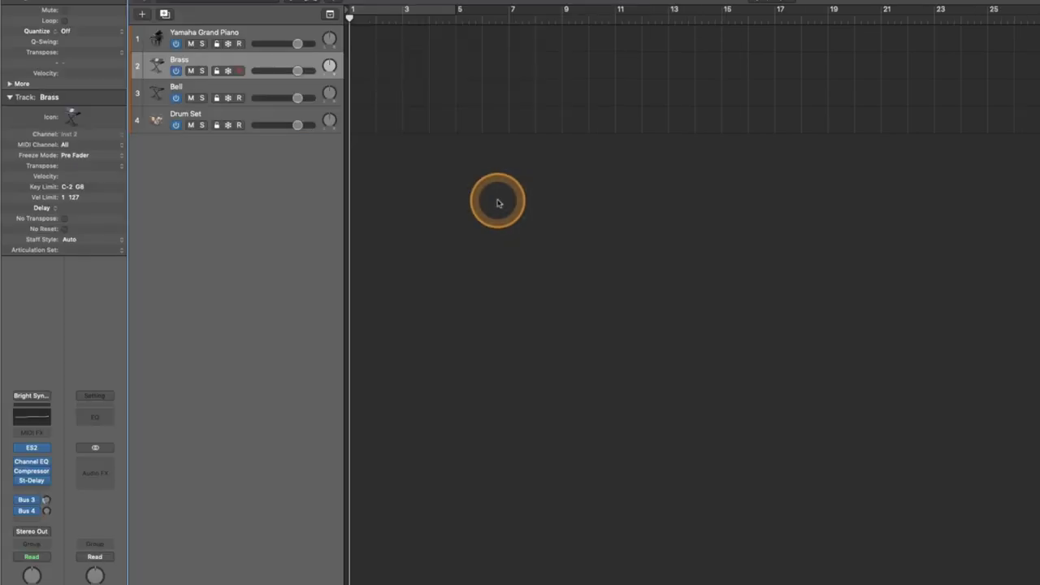
- Enable the Additional Name Column in the track header configuration
right_click(244, 58)
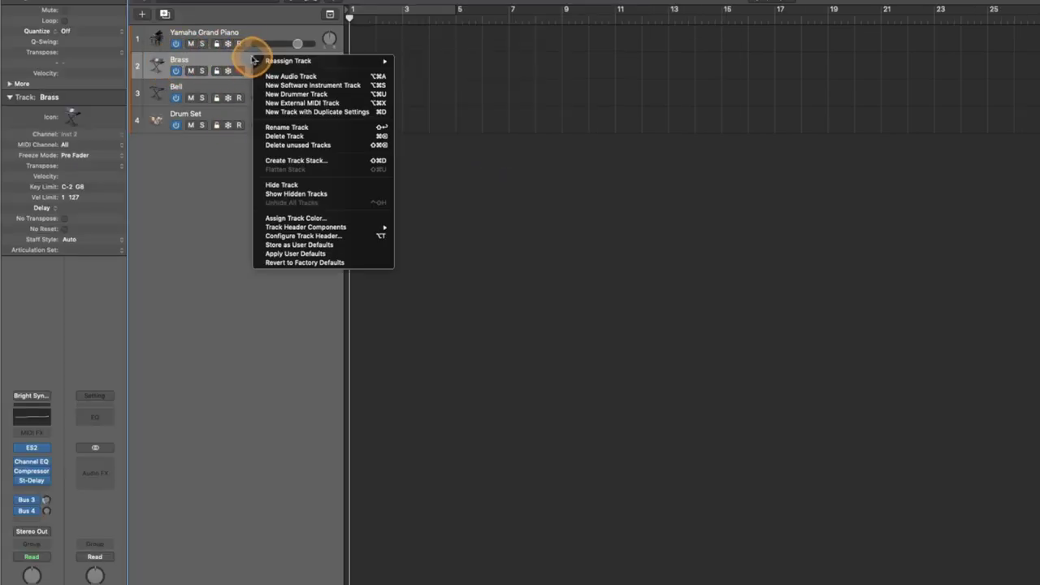
left_click(316, 236)
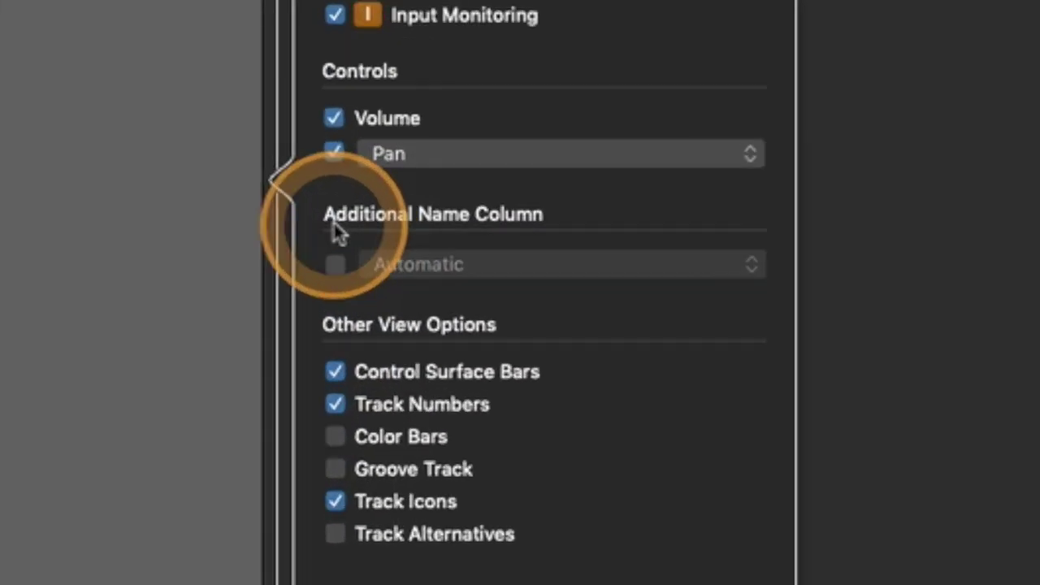
left_click(334, 266)
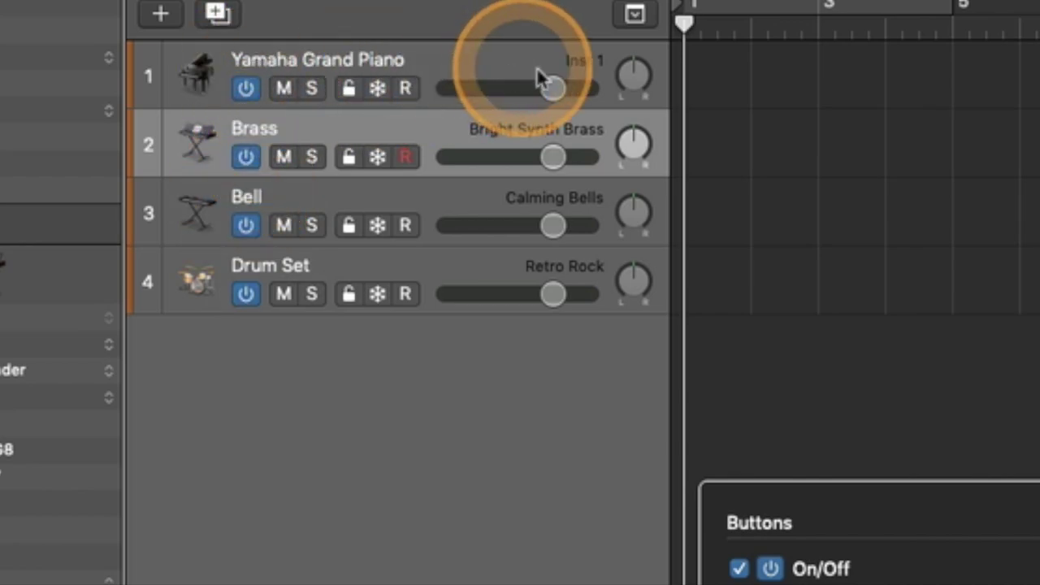
- Rename the Yamaha Grand Piano track as Piano
left_click(319, 66)
double_click(321, 61)
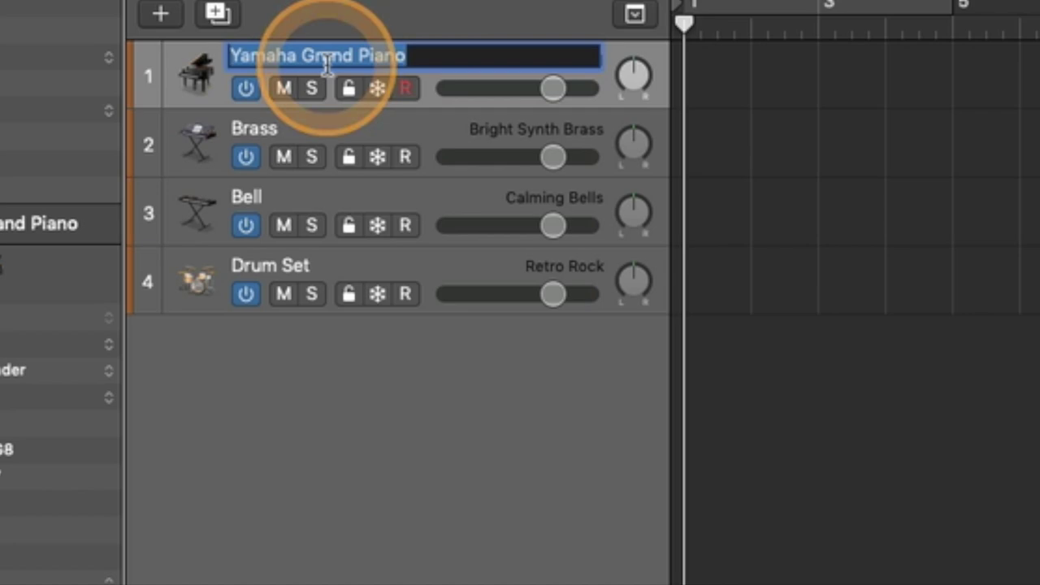
key("BackSpace")
type("Pian")
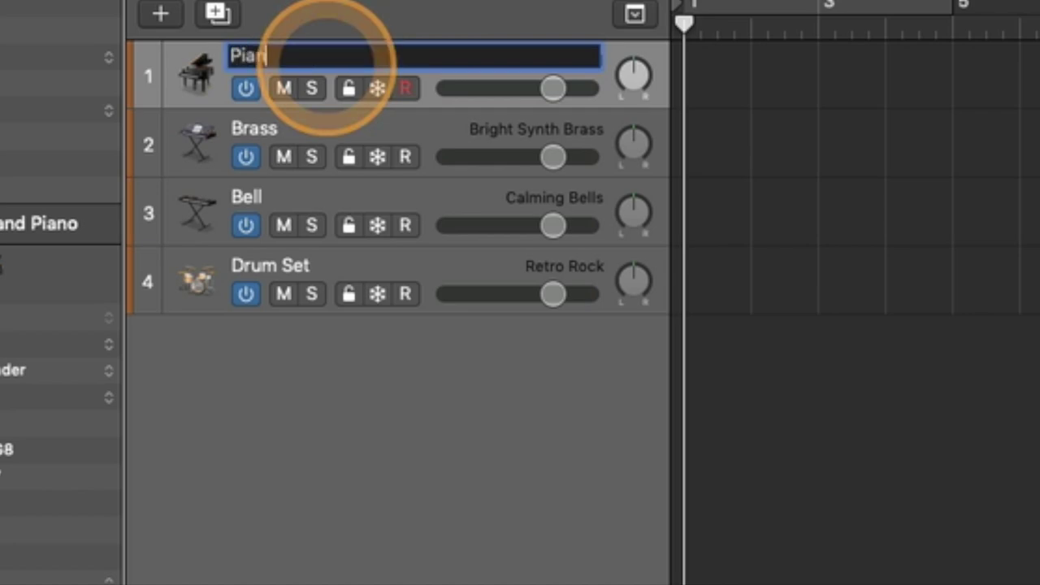
type("o")
key("Return")
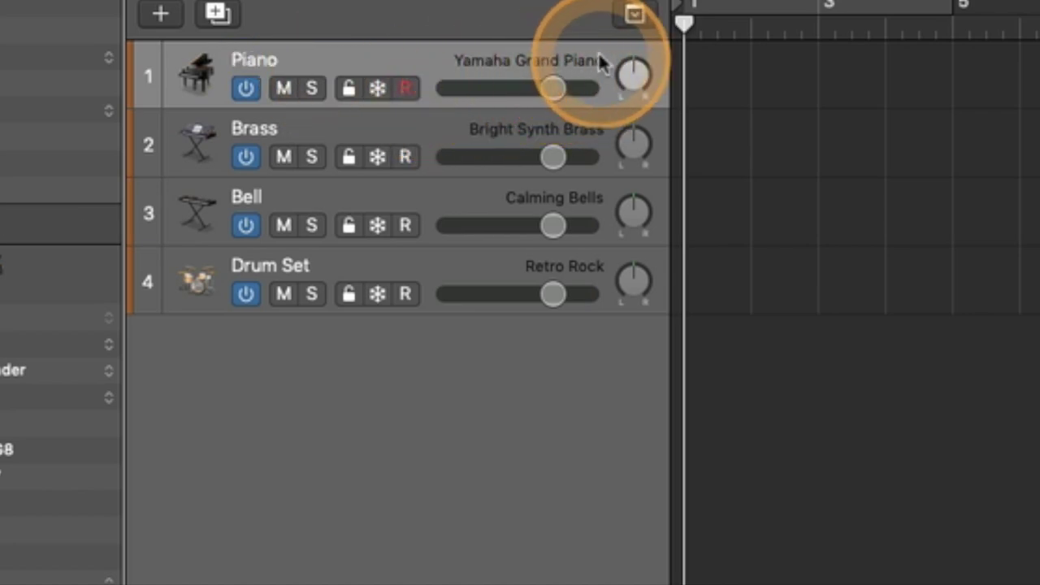
- Try Channel Strip Name and Channel Strip Type and Number as the content of the additional name column
right_click(459, 75)
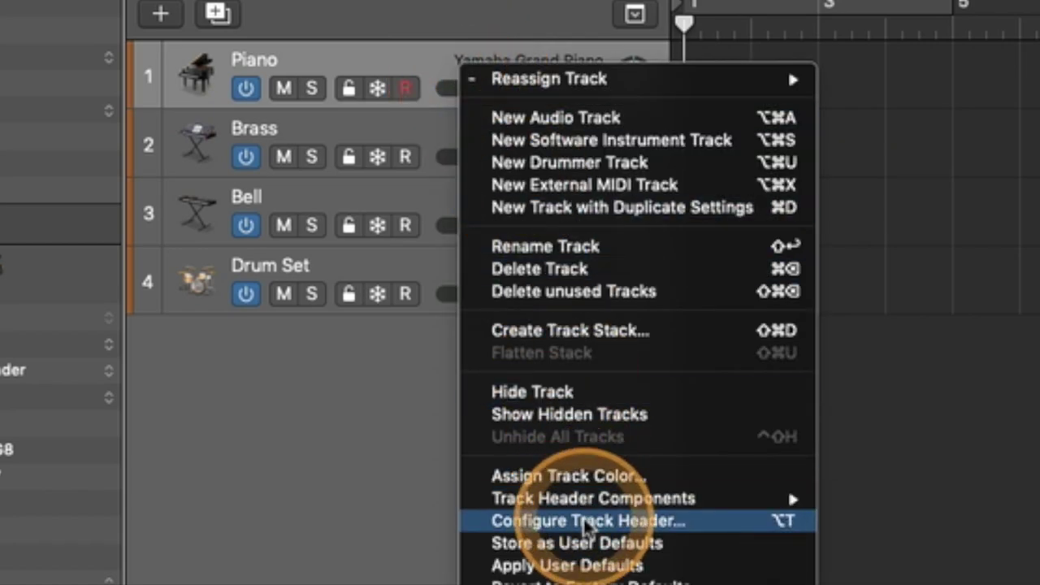
left_click(642, 521)
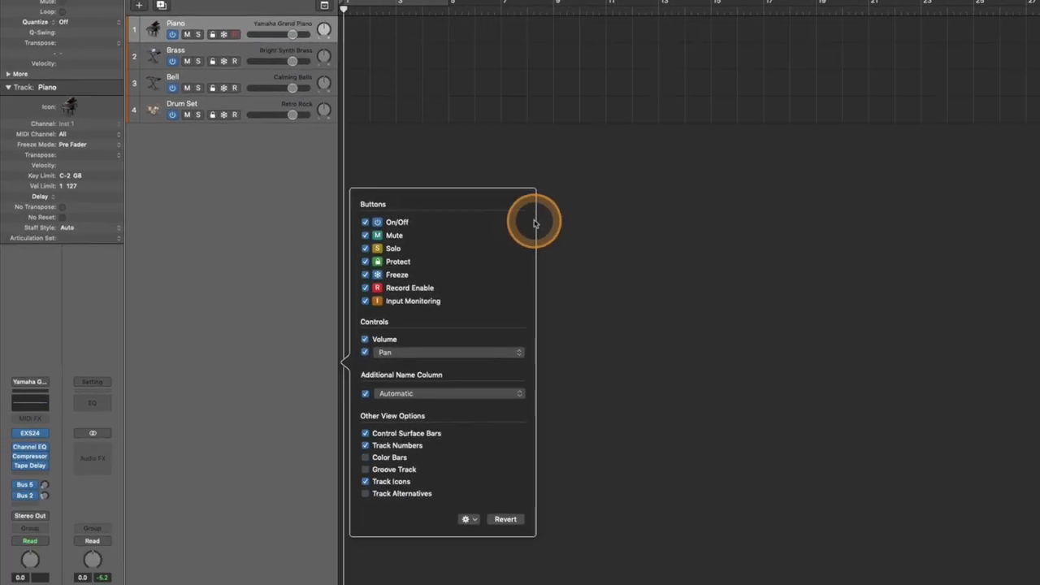
left_click(402, 397)
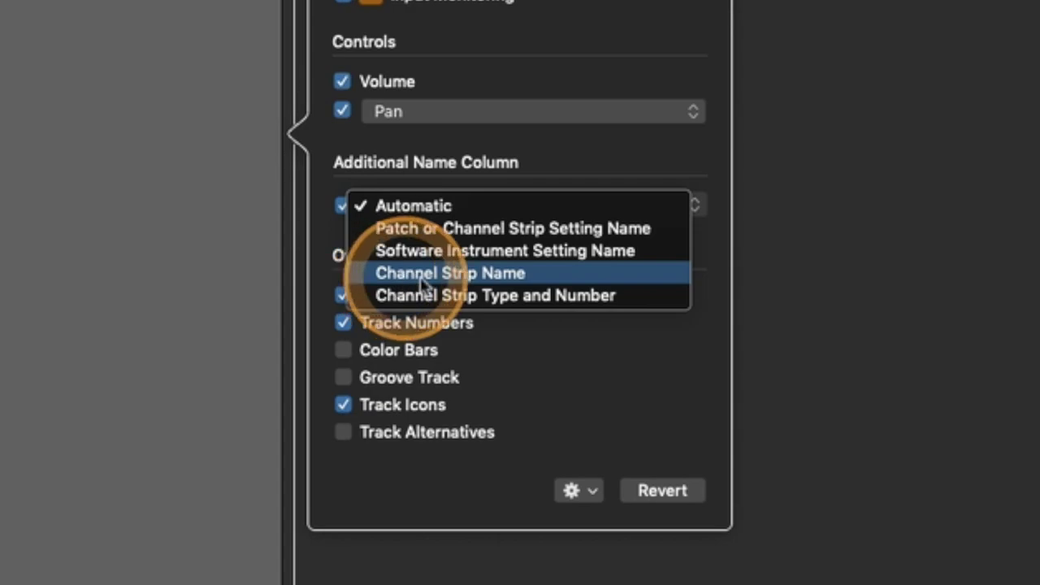
left_click(467, 276)
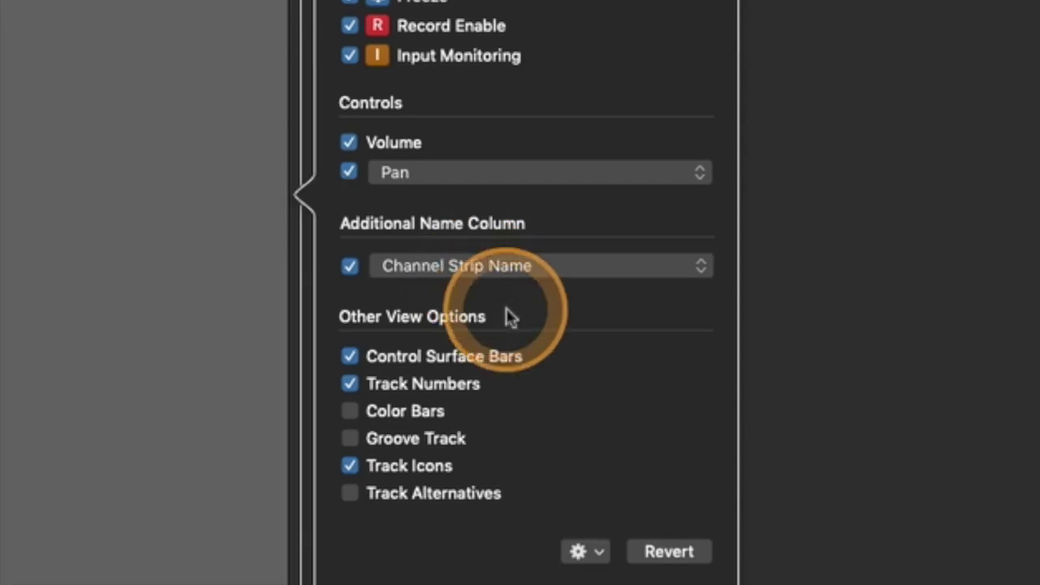
left_click(499, 267)
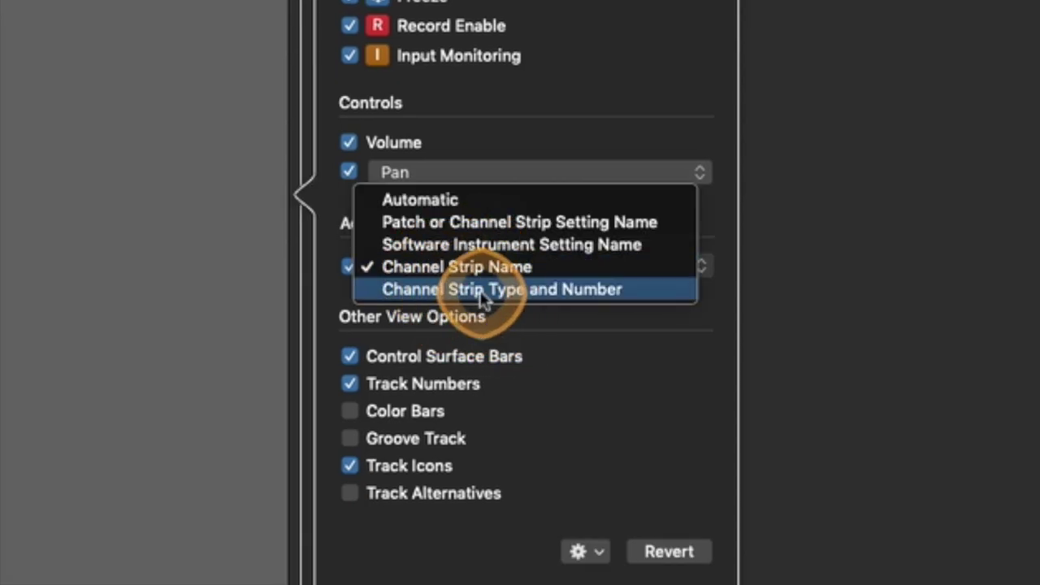
left_click(476, 290)
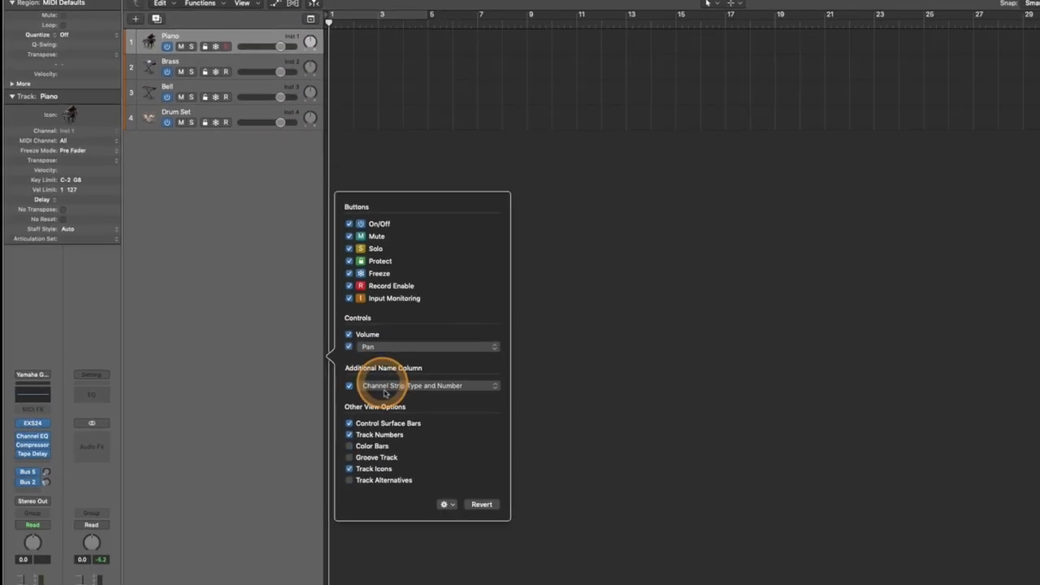
- Try Patch or Channel Strip Setting Name for the additional name column and return it to Automatic
left_click(390, 386)
left_click(326, 241)
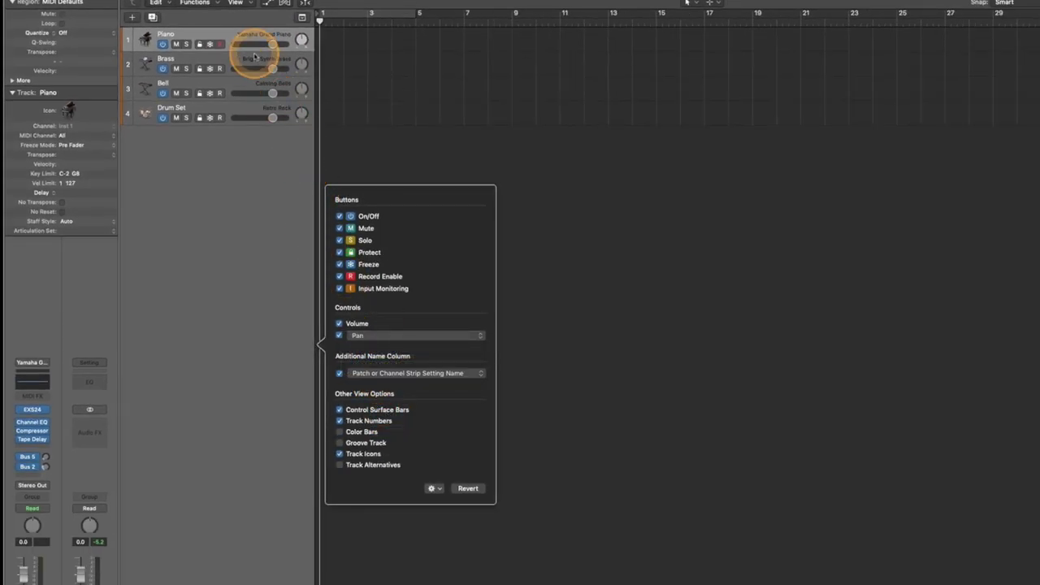
left_click(396, 373)
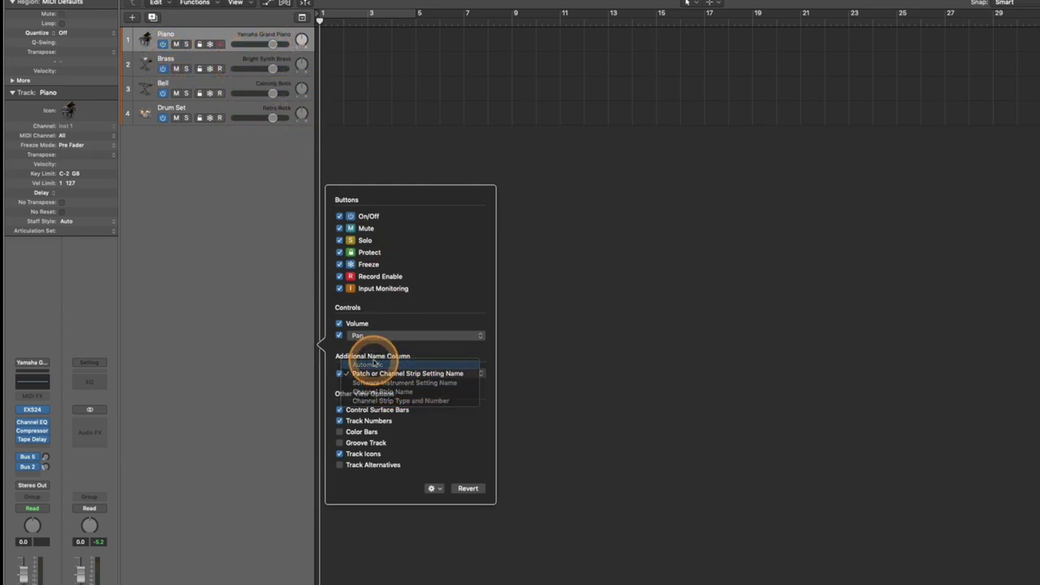
left_click(373, 363)
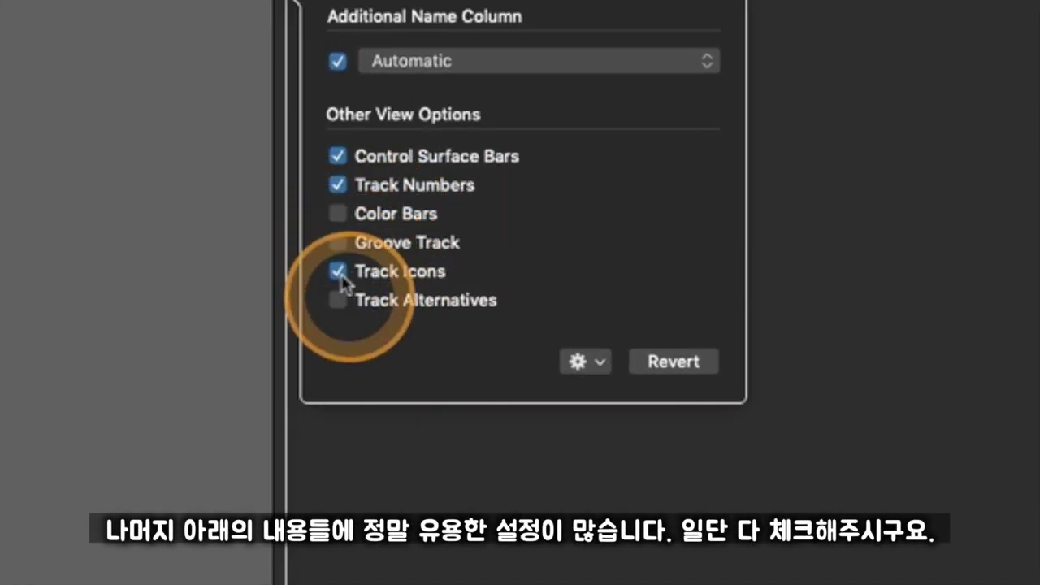
- Enable Color Bars, Groove Track and Track Alternatives in the track header's other view options
left_click(338, 214)
left_click(337, 242)
left_click(340, 299)
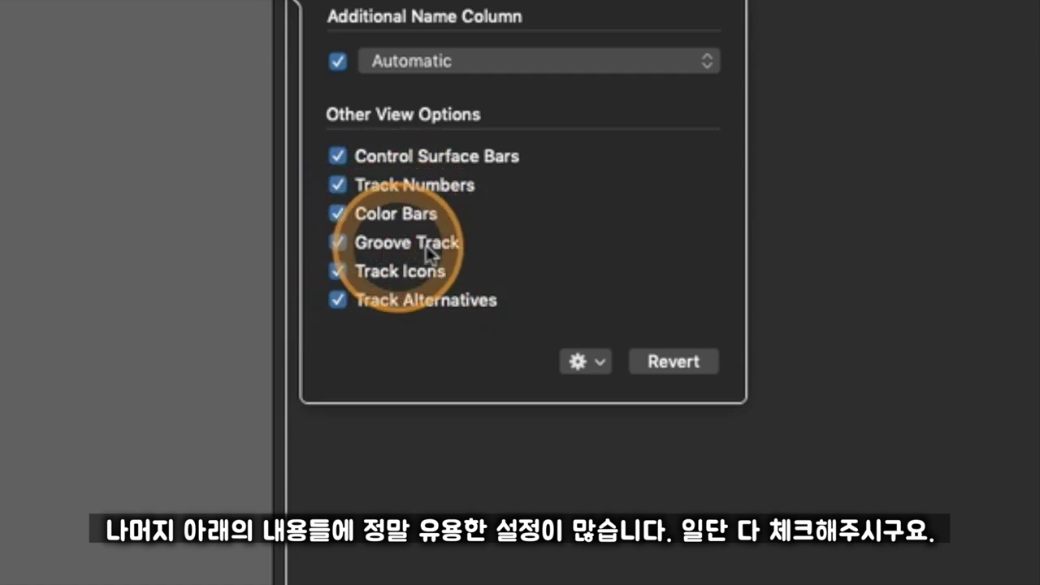